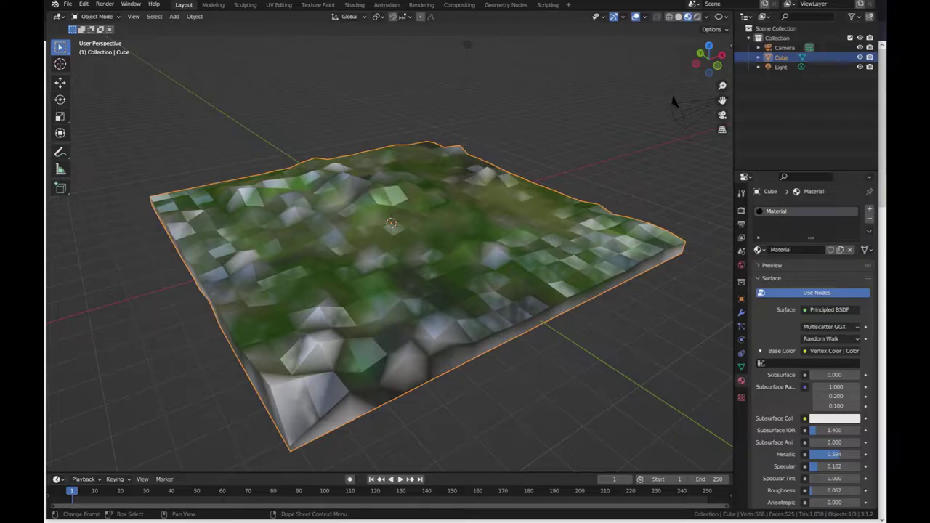
Step: Look over the terrain, then open the glTF 2.0 export browser set to ground1.glb
mouse_move(457, 303)
middle_down()
mouse_move(363, 298)
mouse_move(422, 309)
mouse_move(467, 303)
middle_up()
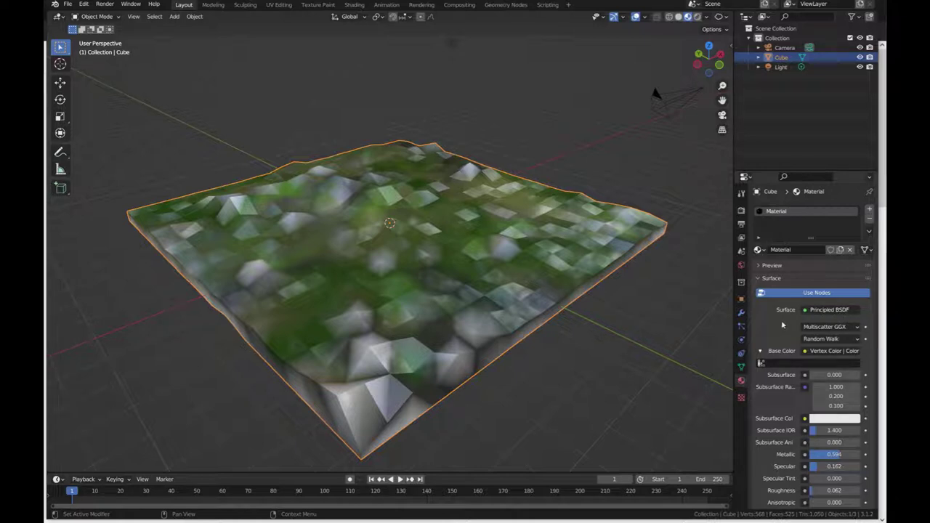
scroll(782, 325, down, 4)
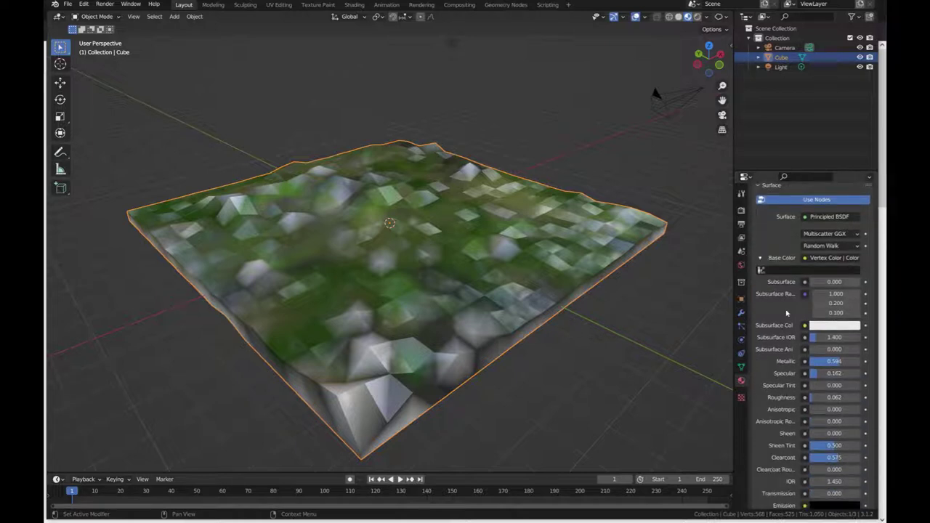
scroll(787, 312, up, 3)
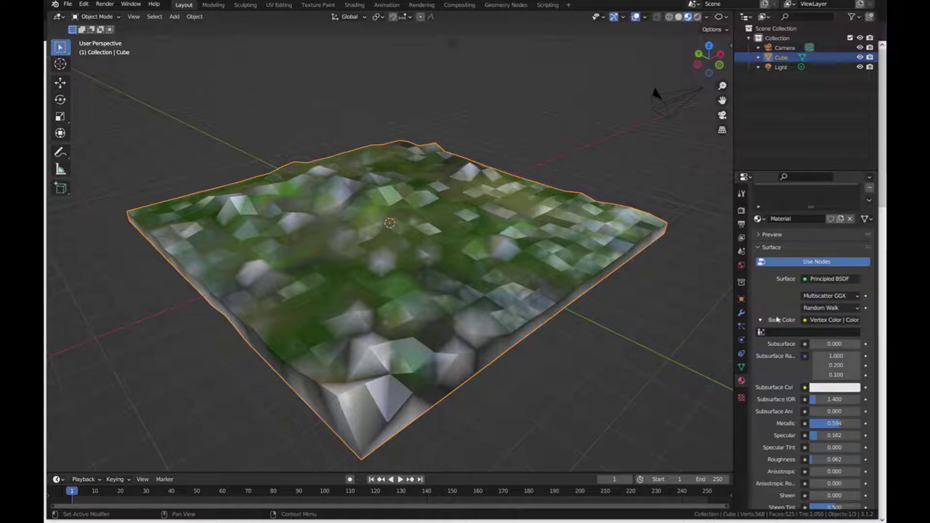
scroll(777, 320, down, 4)
scroll(779, 322, down, 2)
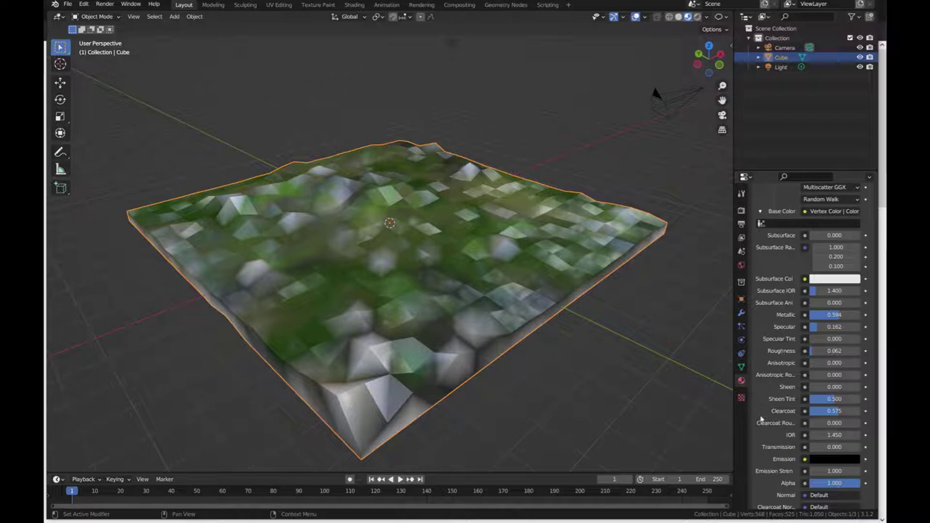
scroll(775, 441, down, 4)
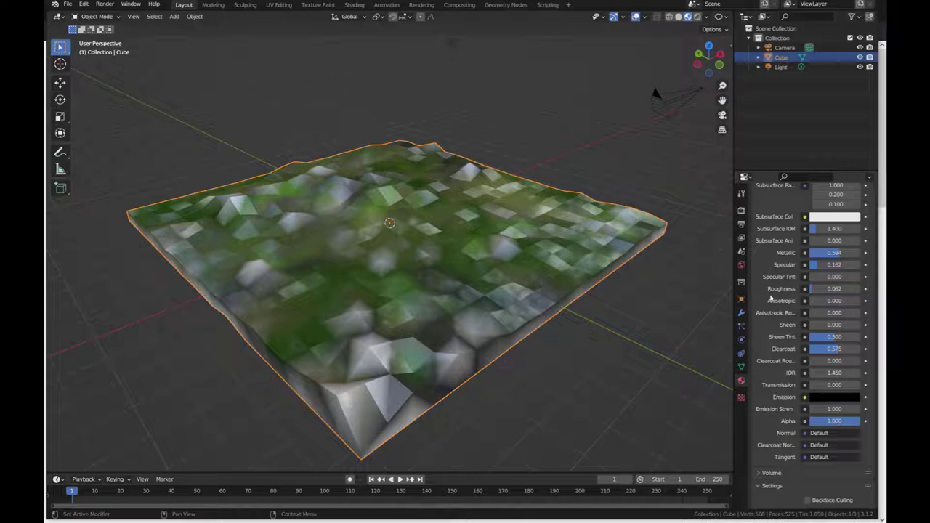
scroll(787, 293, up, 2)
scroll(787, 293, up, 2)
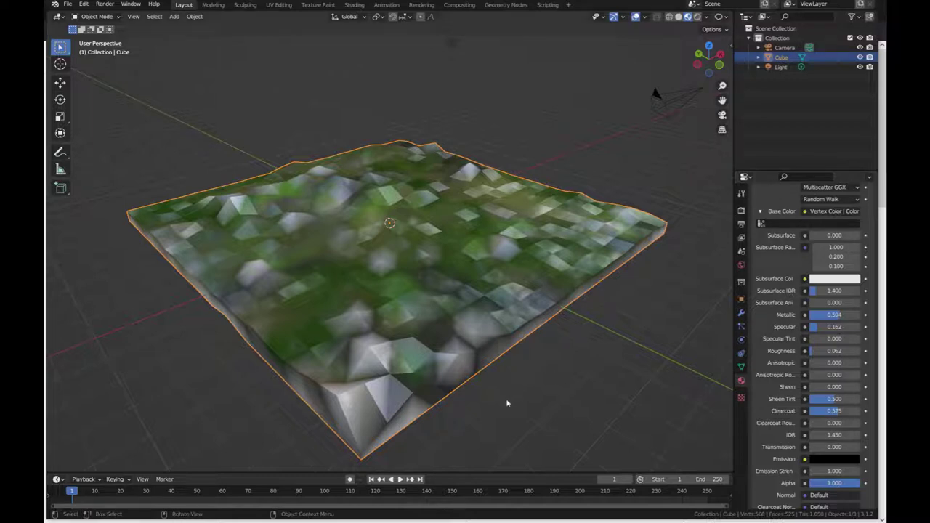
click(67, 5)
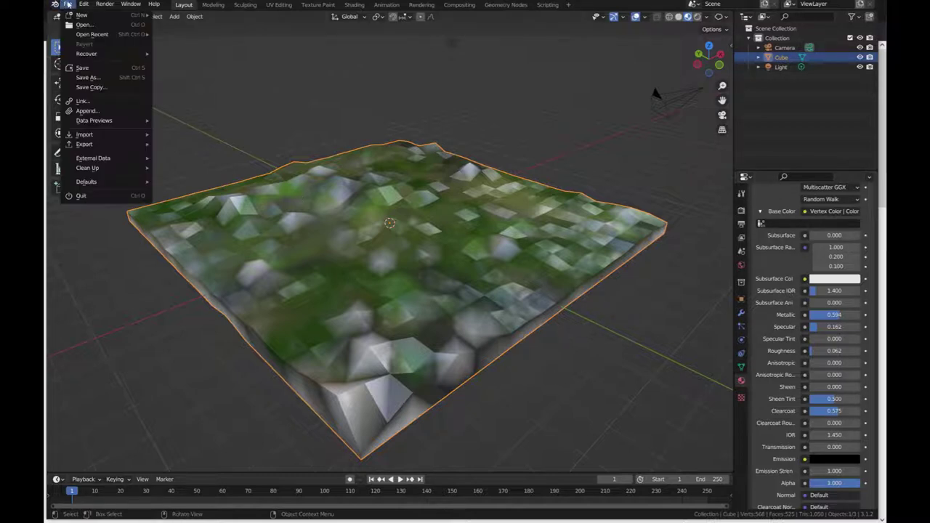
mouse_move(96, 152)
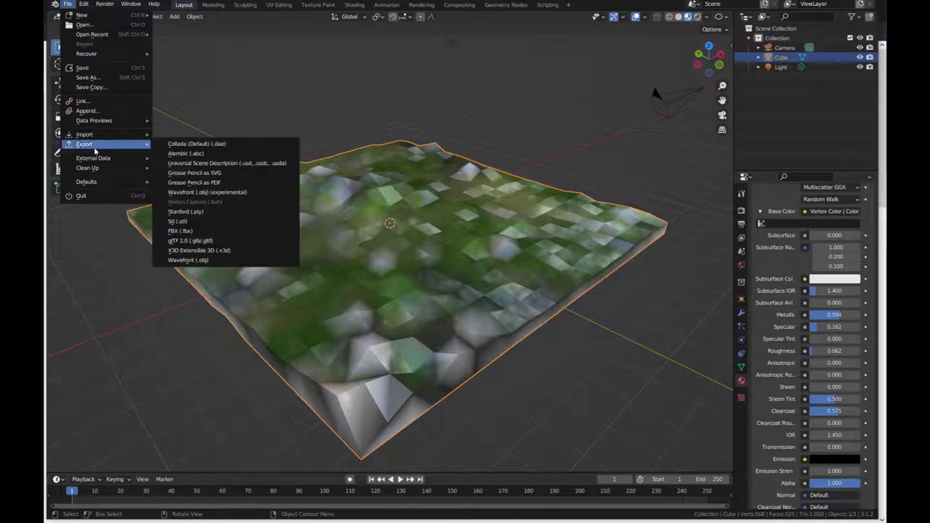
click(215, 242)
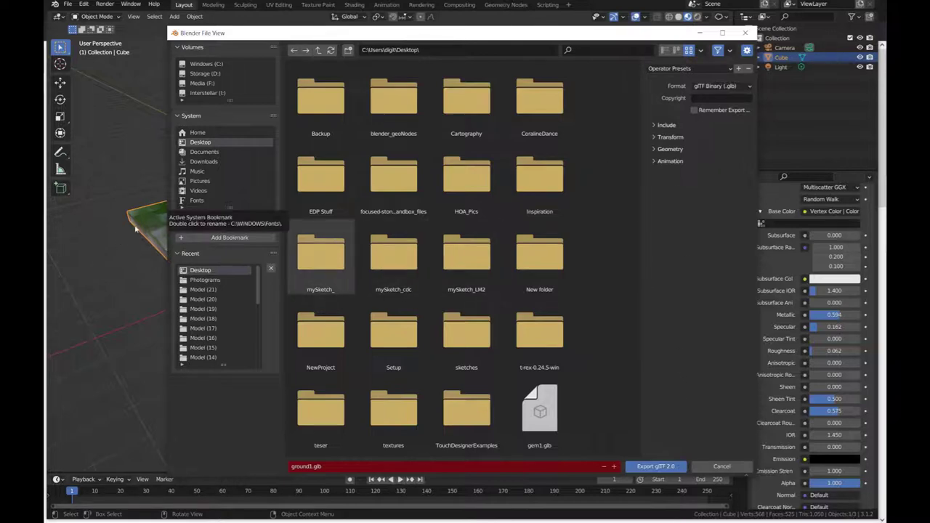
Step: Show the Include and Geometry export options, checking Animation briefly before collapsing it
click(663, 125)
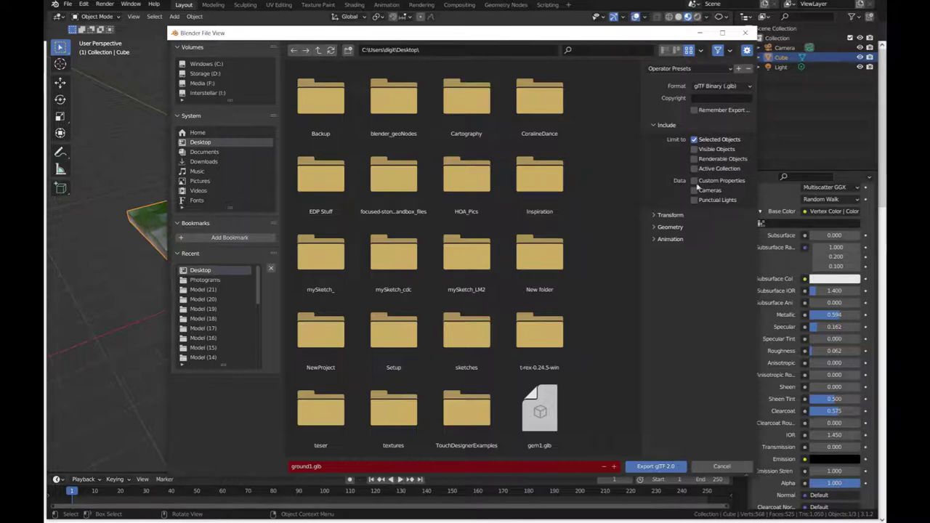
click(663, 227)
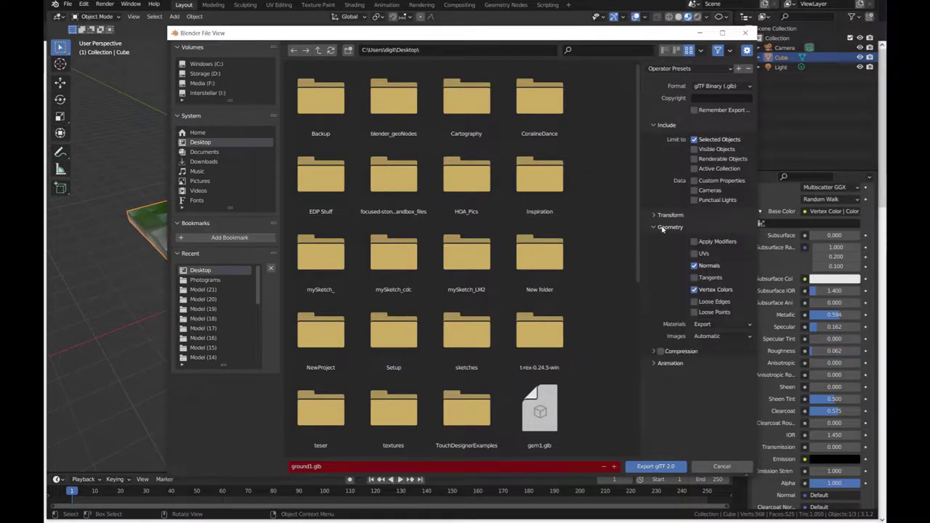
click(654, 363)
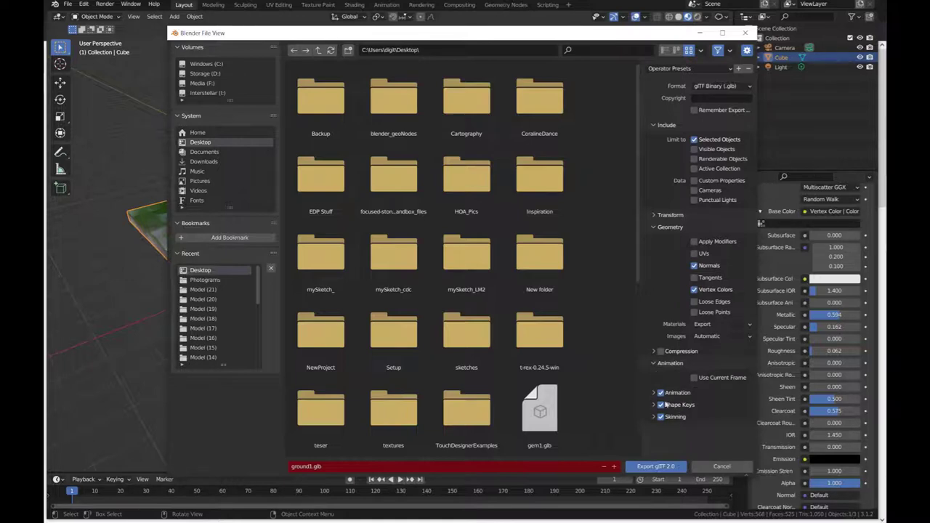
click(654, 364)
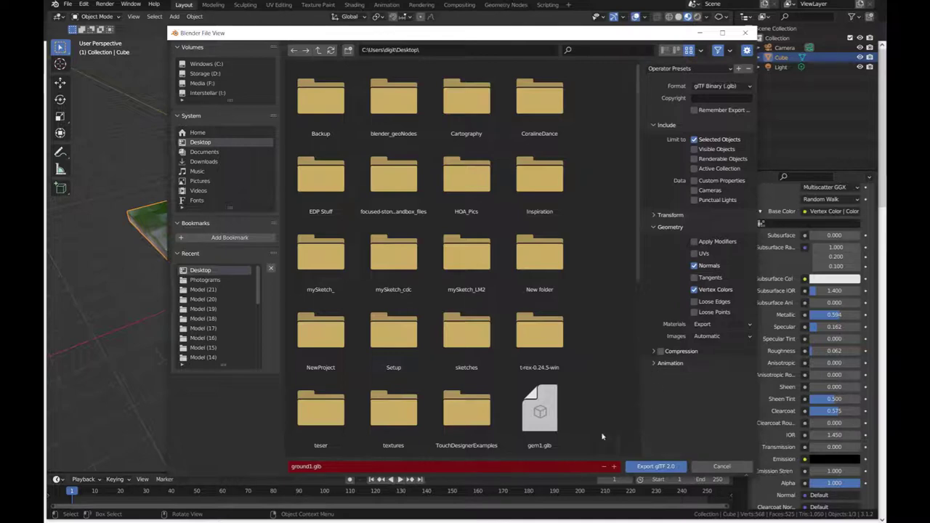
Step: Rename the export file to ground2.glb and export the terrain
click(315, 469)
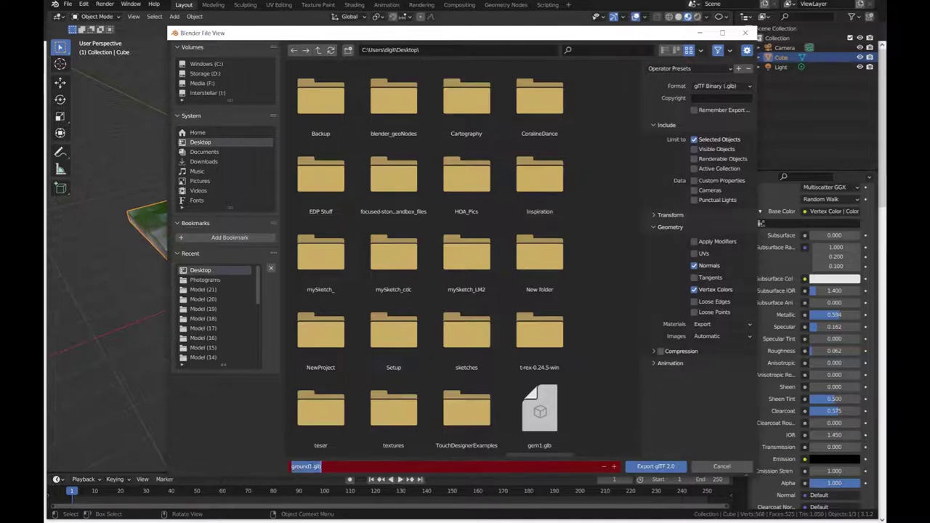
click(311, 469)
key(Right)
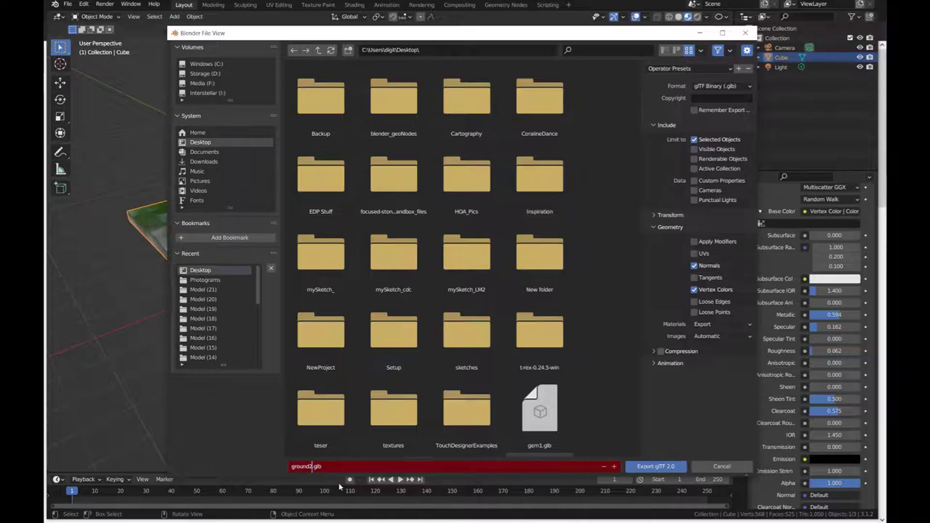
key(Return)
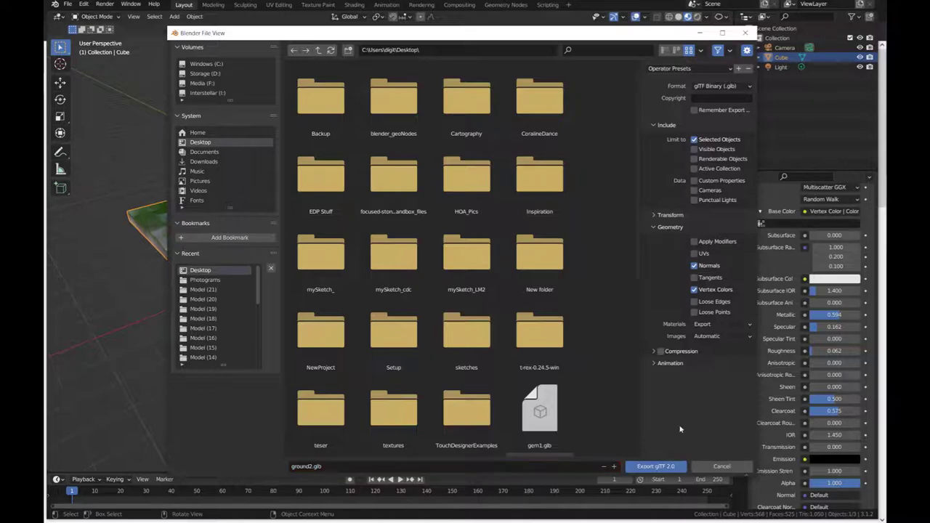
click(657, 470)
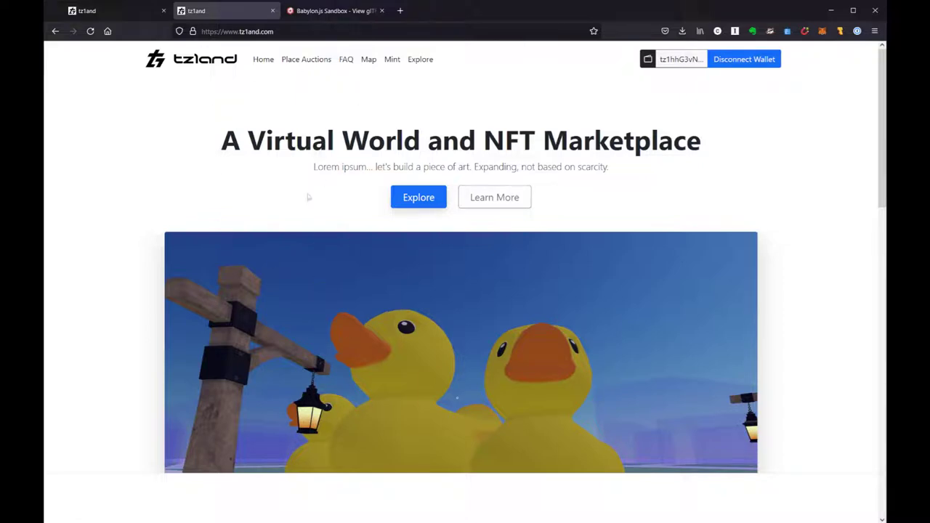
click(333, 10)
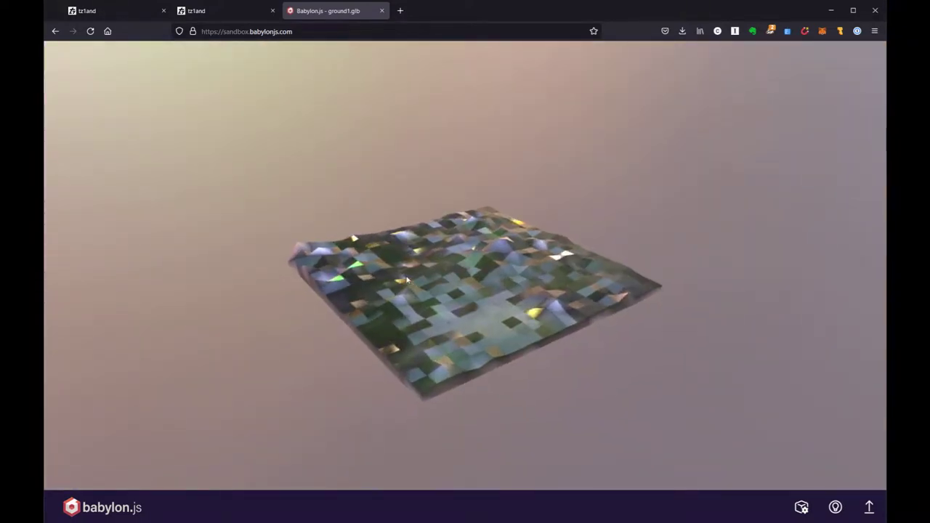
drag(389, 312, 472, 211)
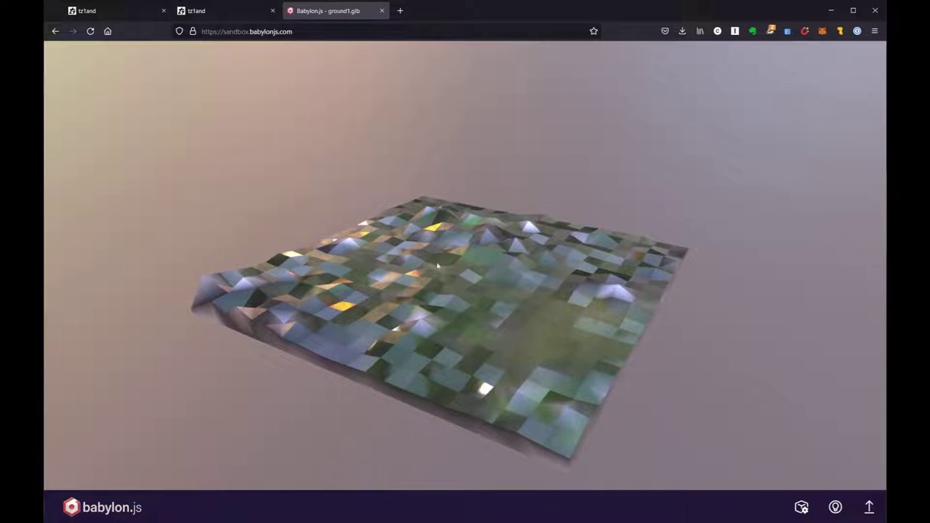
click(227, 11)
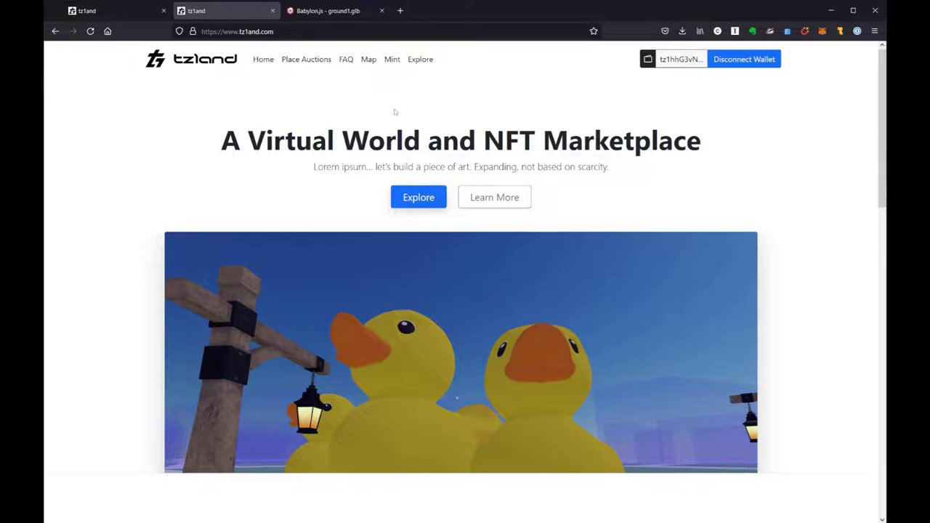
Step: Load ground2.glb as the 3D model on tz1and's Mint Item page
click(391, 62)
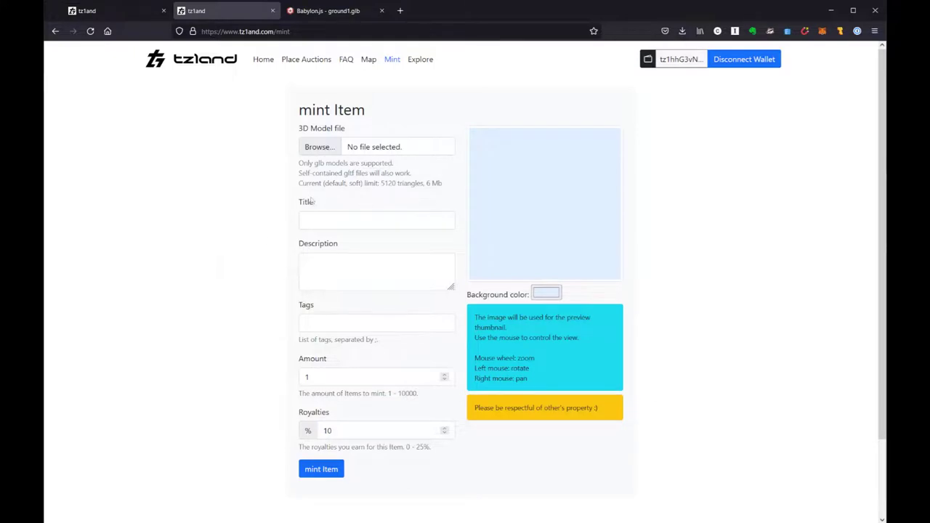
click(324, 149)
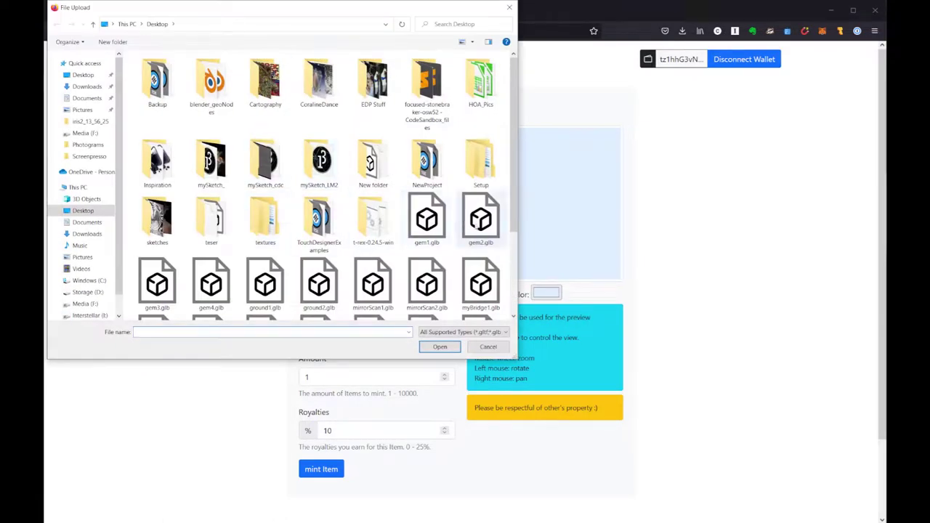
scroll(376, 262, down, 2)
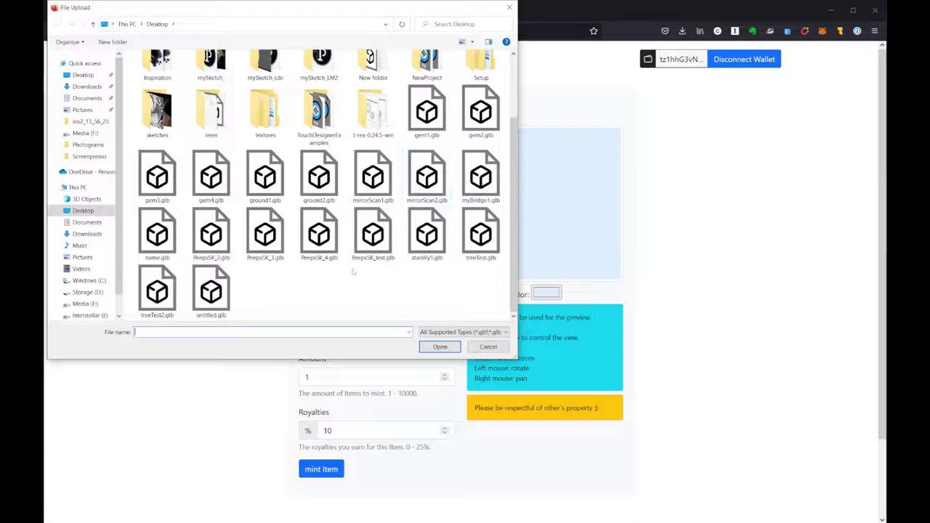
click(329, 168)
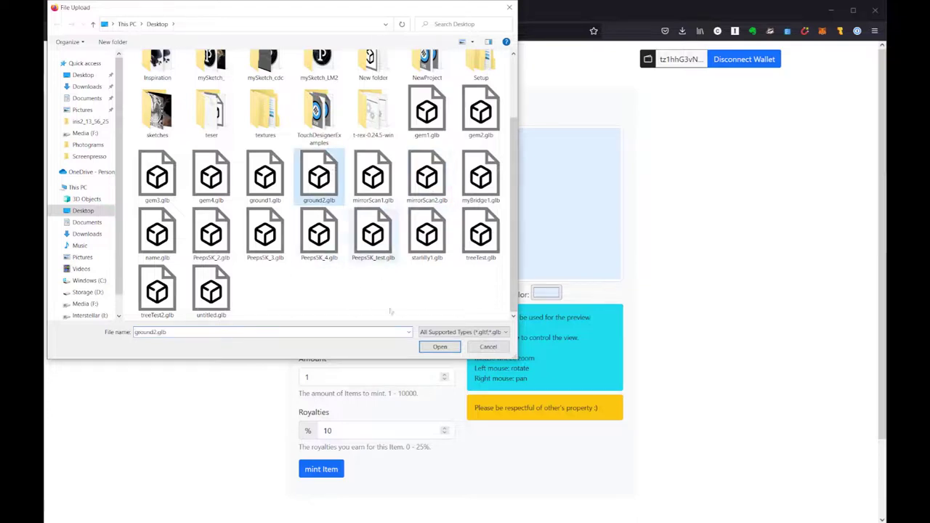
click(439, 347)
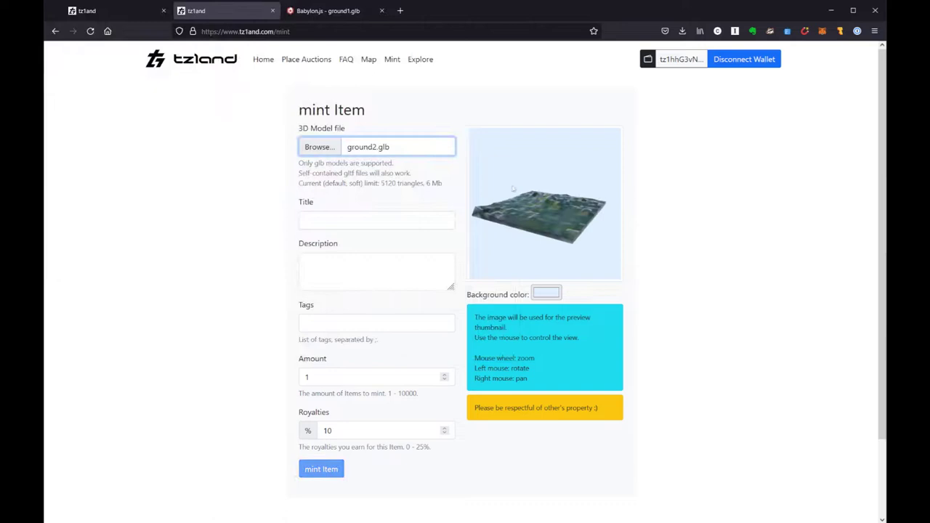
Step: Rotate the terrain preview to an oblique angle for the item thumbnail
drag(513, 188, 544, 230)
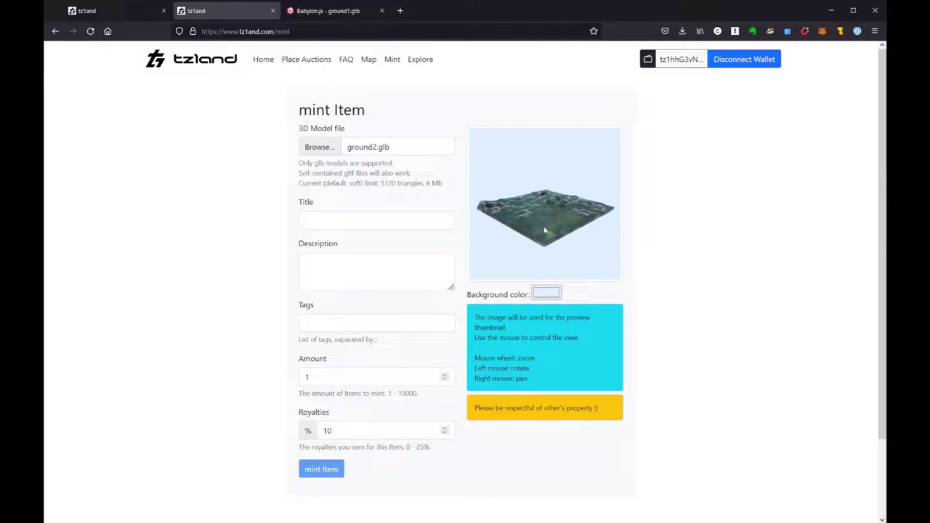
drag(532, 236, 516, 198)
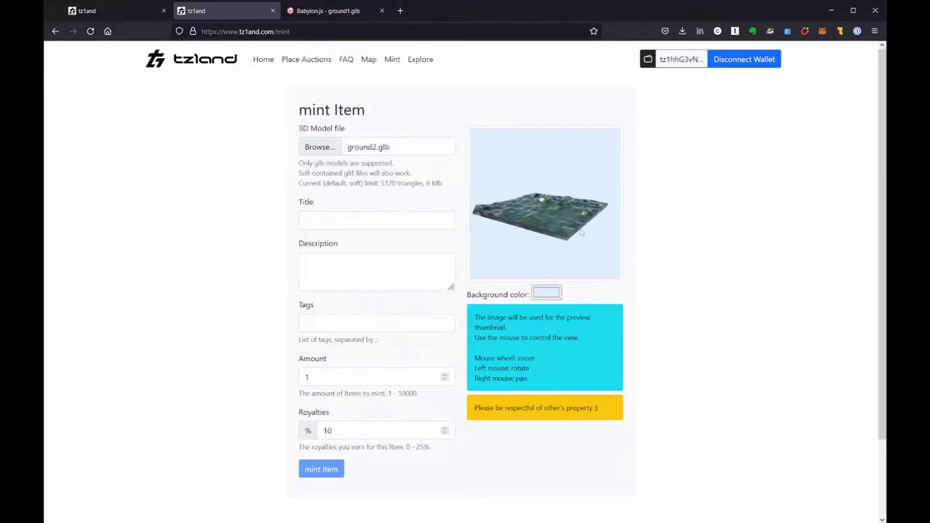
drag(581, 234, 556, 230)
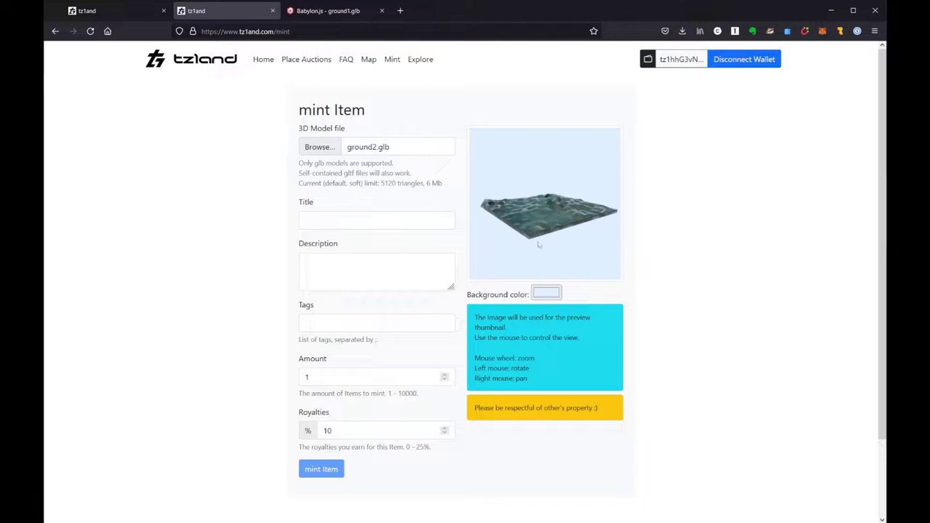
Step: Enter 'ground2' as the item title and move to the Description field
click(324, 223)
text(g)
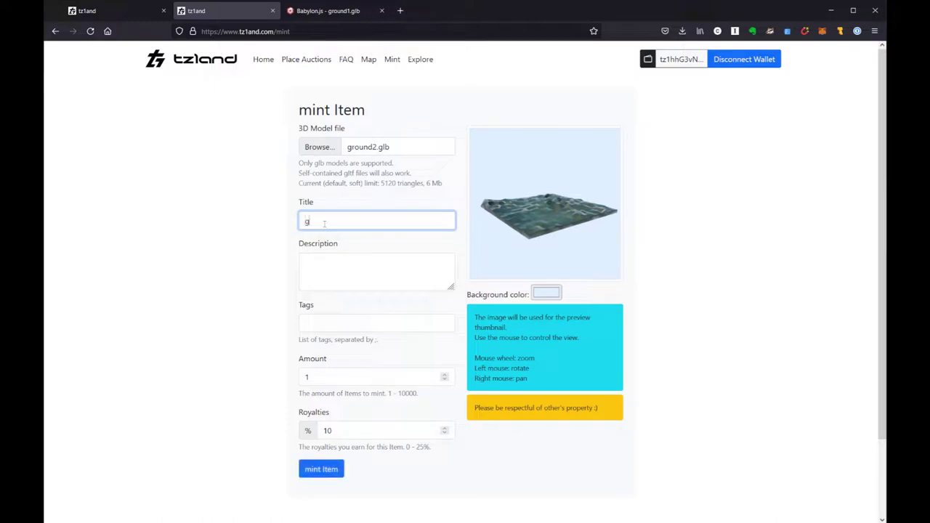
text(round2)
click(323, 268)
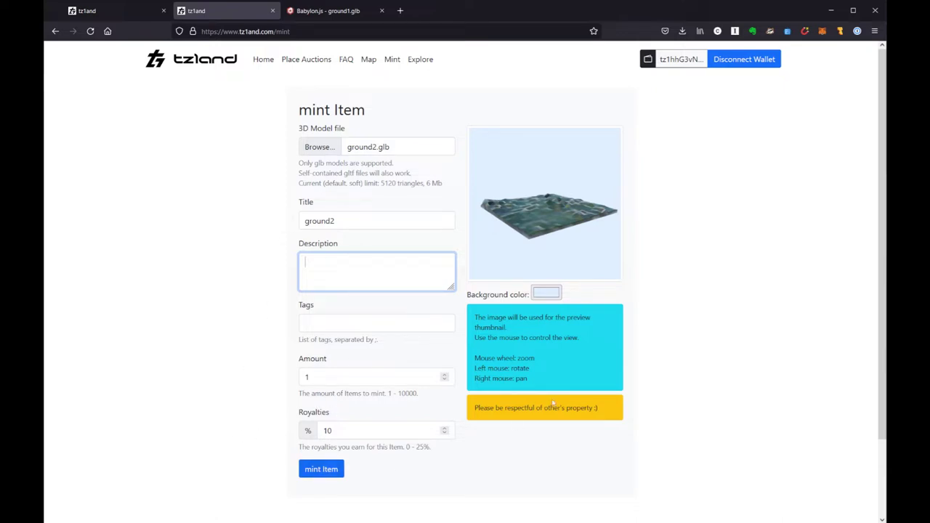
Step: Mint the ground2 item and confirm the transaction in Temple Wallet
click(332, 470)
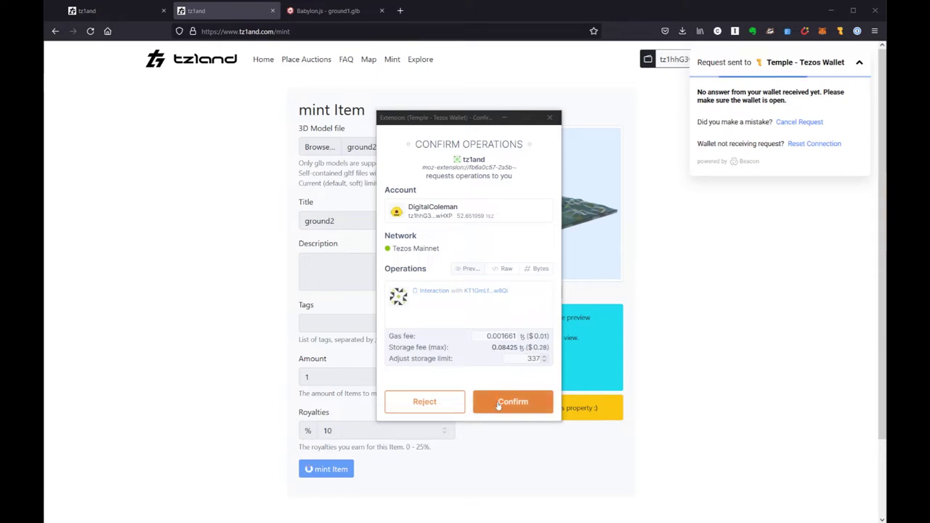
click(499, 406)
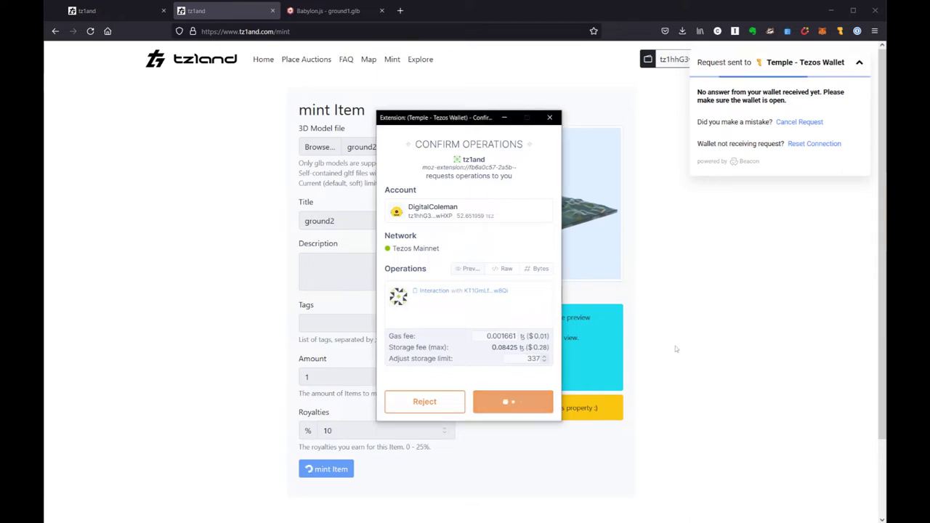